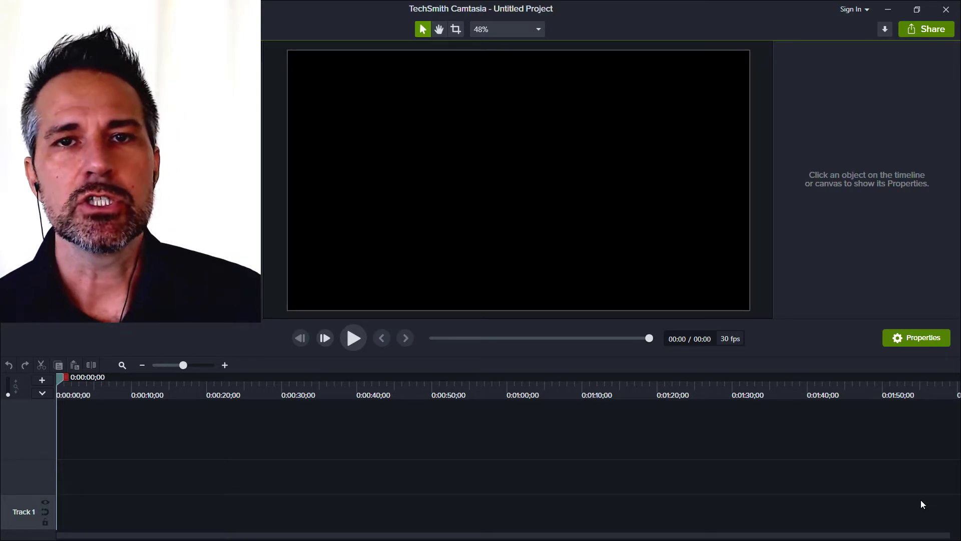
Step: Drag Hand Washing - 34091.mp4 and Macro - 34855.mp4 from the Desktop onto Track 2, Hand Washing first
key("alt+Tab")
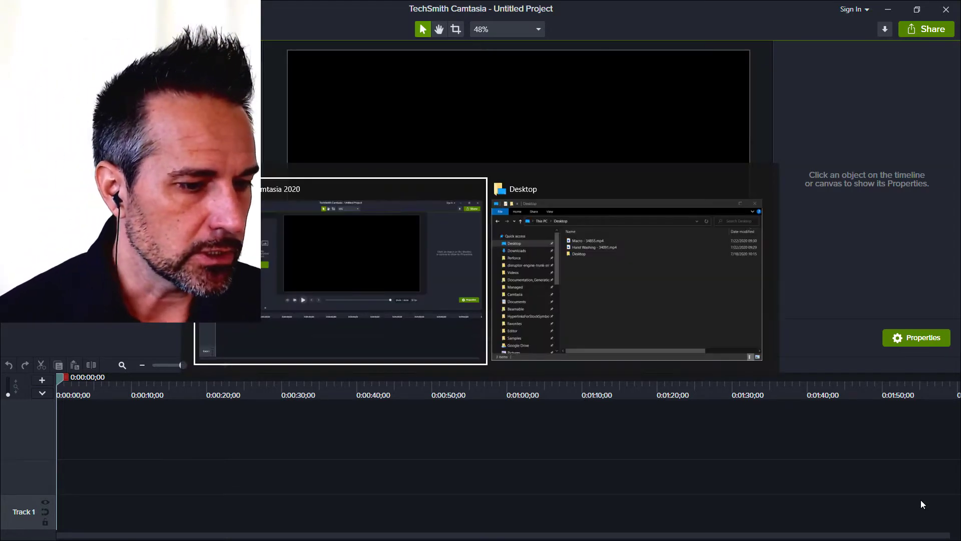
key("alt+Tab")
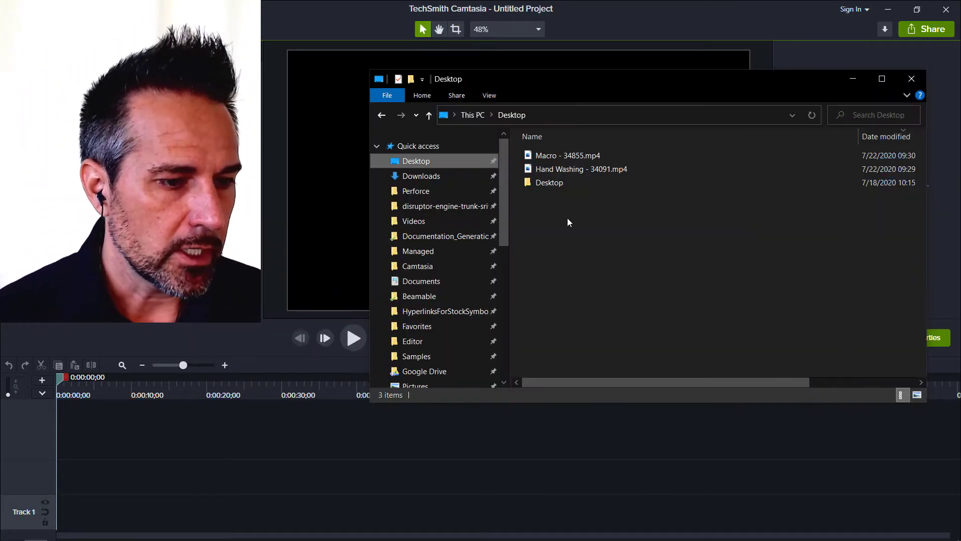
left_click_drag(565, 167, 165, 467)
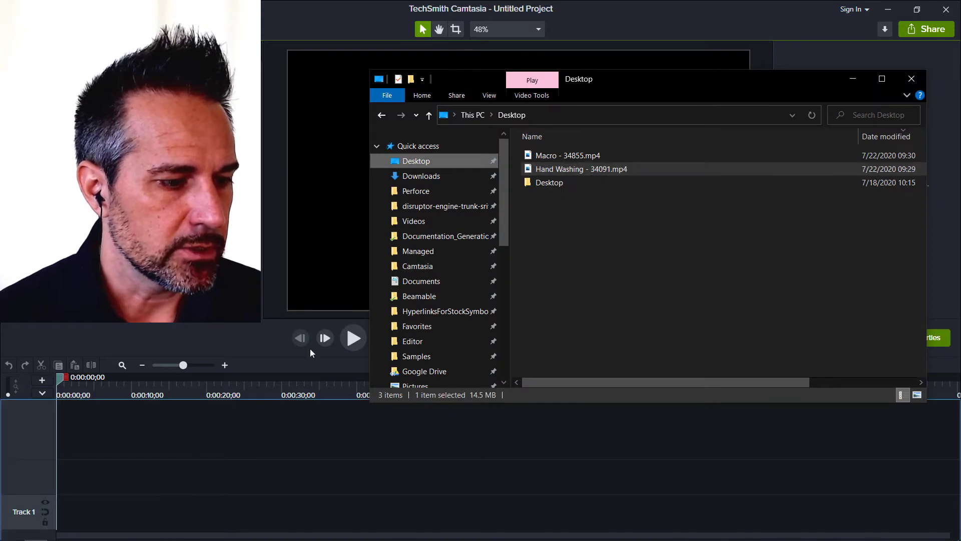
left_click_drag(544, 155, 422, 471)
left_click_drag(235, 475, 127, 479)
left_click_drag(438, 470, 220, 476)
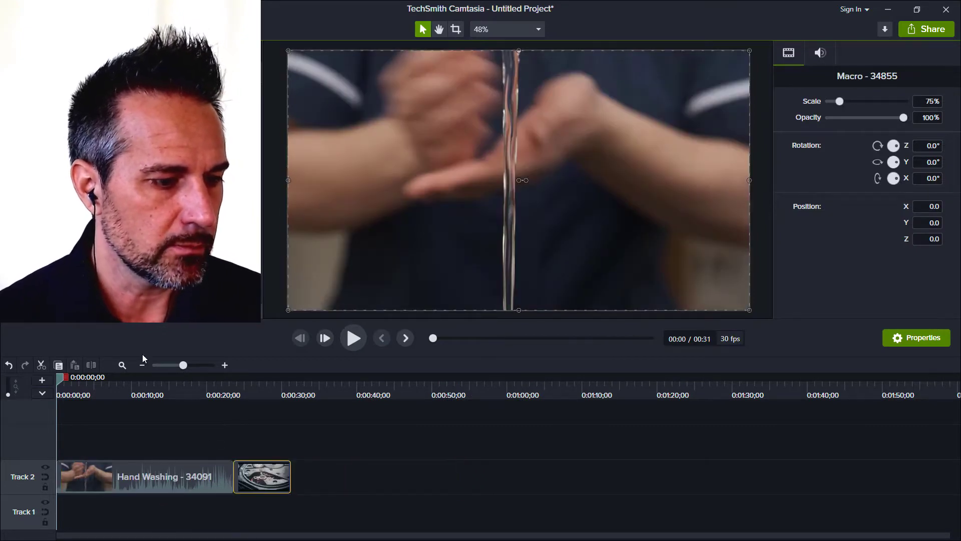
Step: Scrub to the 0:00:12;16 cut point and select the Hand Washing clip for splitting
left_click(158, 390)
mouse_move(158, 389)
left_mouse_down()
mouse_move(109, 390)
mouse_move(245, 390)
mouse_move(125, 390)
mouse_move(242, 390)
mouse_move(151, 392)
left_mouse_up()
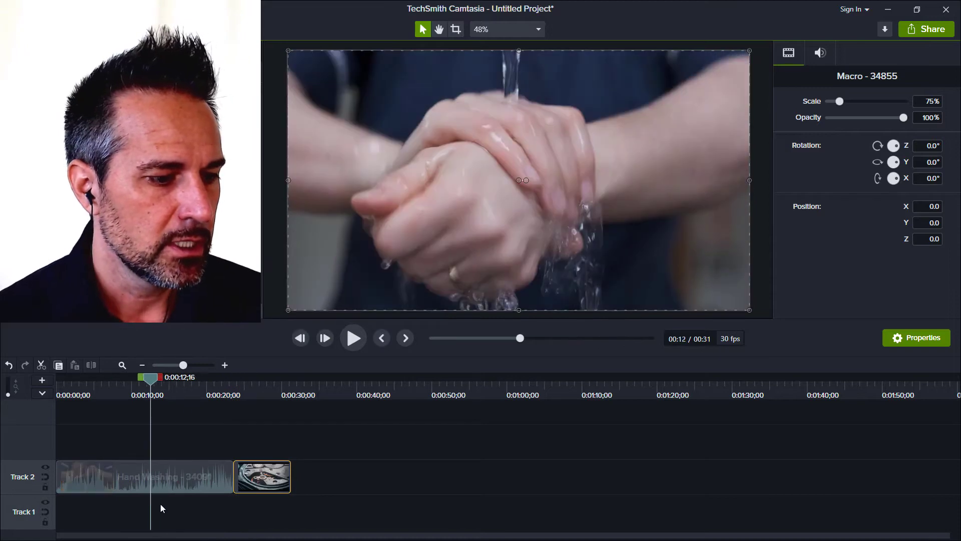
left_click(151, 475)
right_click(142, 384)
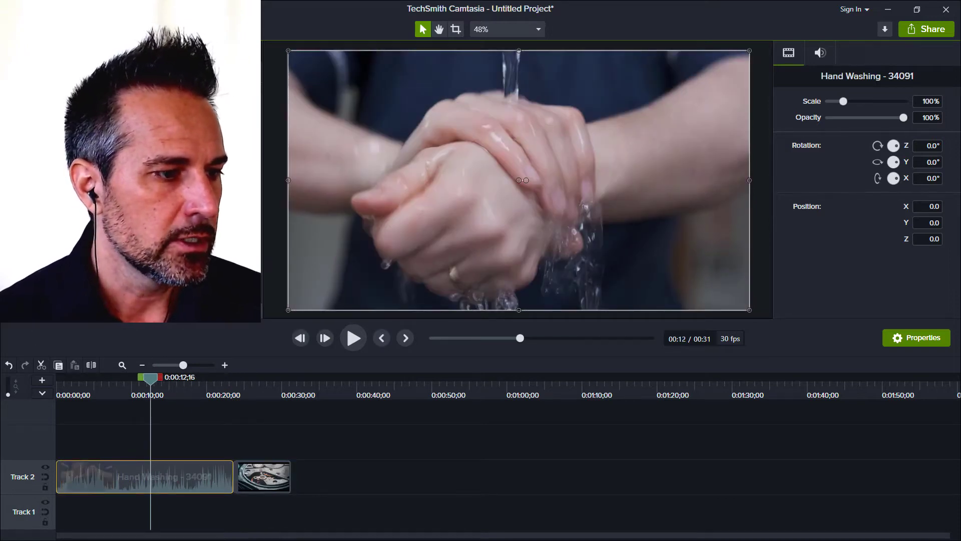
right_click(142, 384)
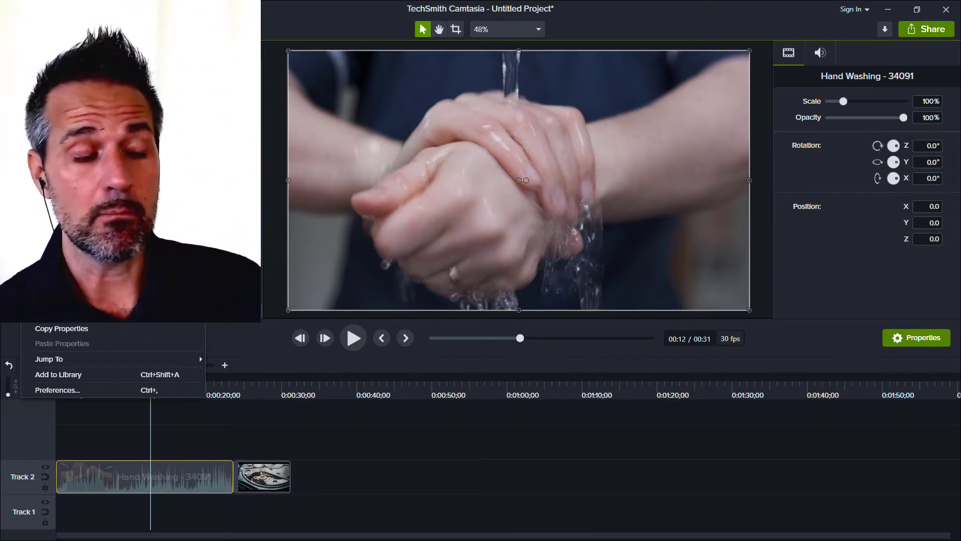
key("Escape")
Step: Split Hand Washing at 0:00:12;16 and move the second piece after the Macro clip
key("s")
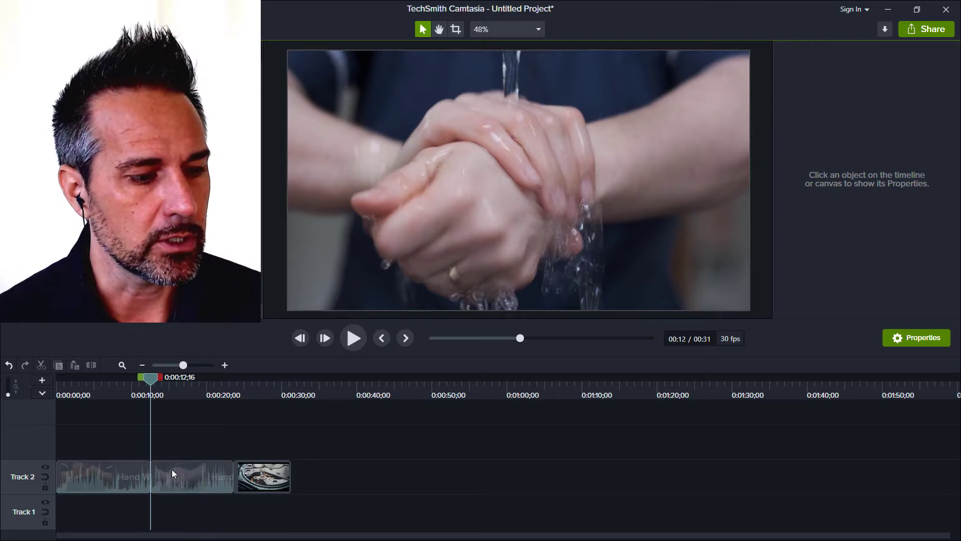
left_click(172, 470)
left_click_drag(178, 493, 318, 478)
left_click_drag(254, 483, 164, 489)
Step: Snap the second Hand Washing piece against Macro and trim its end for a 00:27 video
left_click(317, 479)
left_click_drag(317, 480, 216, 482)
left_click_drag(151, 391, 217, 396)
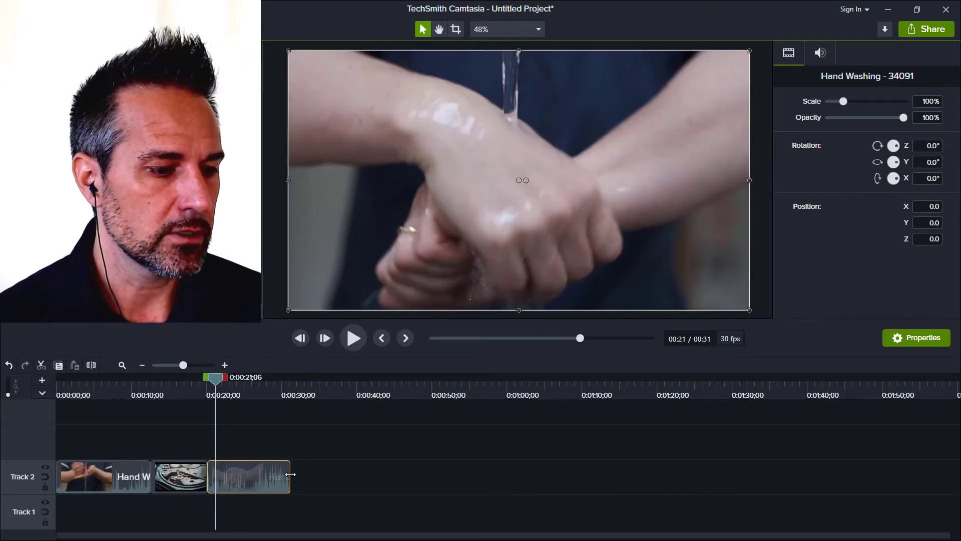
left_click_drag(289, 476, 261, 475)
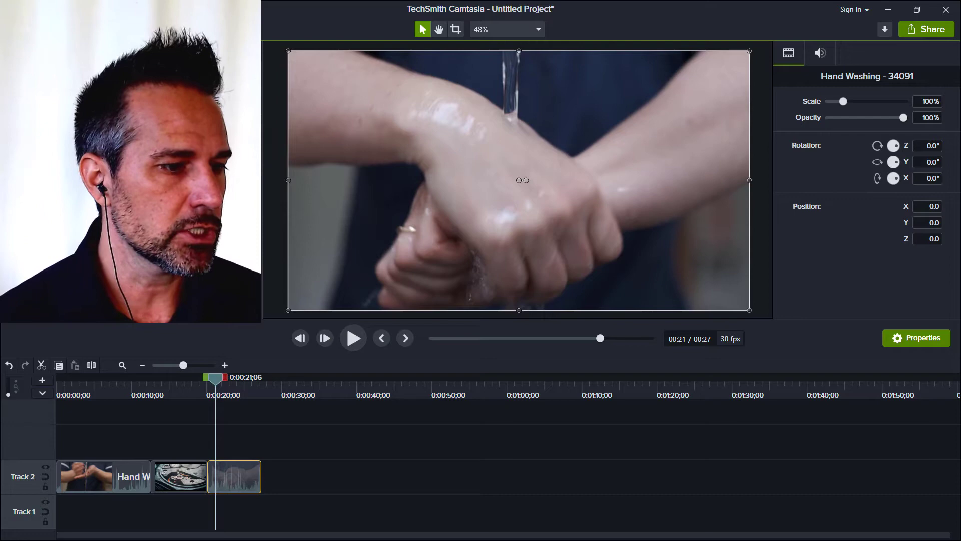
Step: Add Fade transitions at the Hand Washing–Macro and Macro–Hand Washing joins and preview around 0:00:12
left_click_drag(170, 316, 156, 475)
scroll(150, 476, "up", 3)
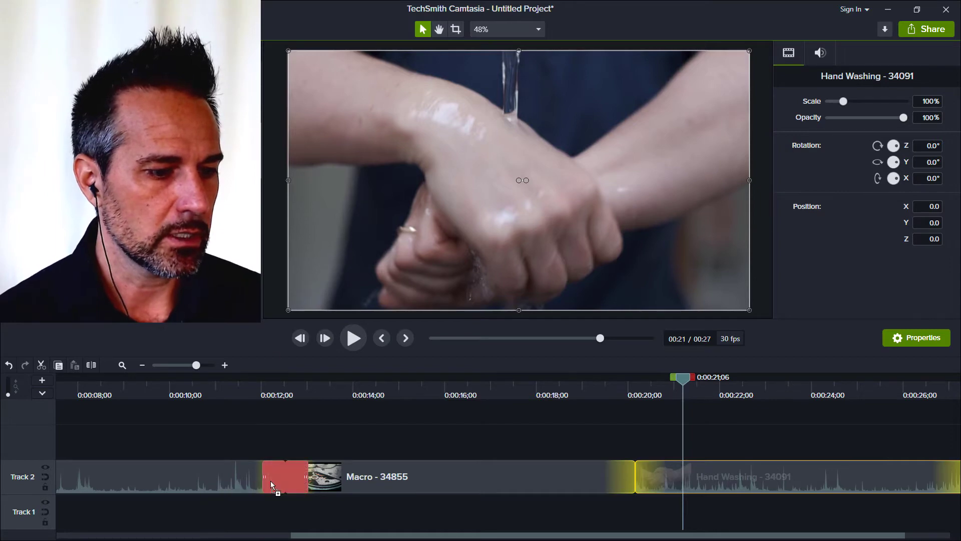
left_click_drag(235, 280, 581, 430)
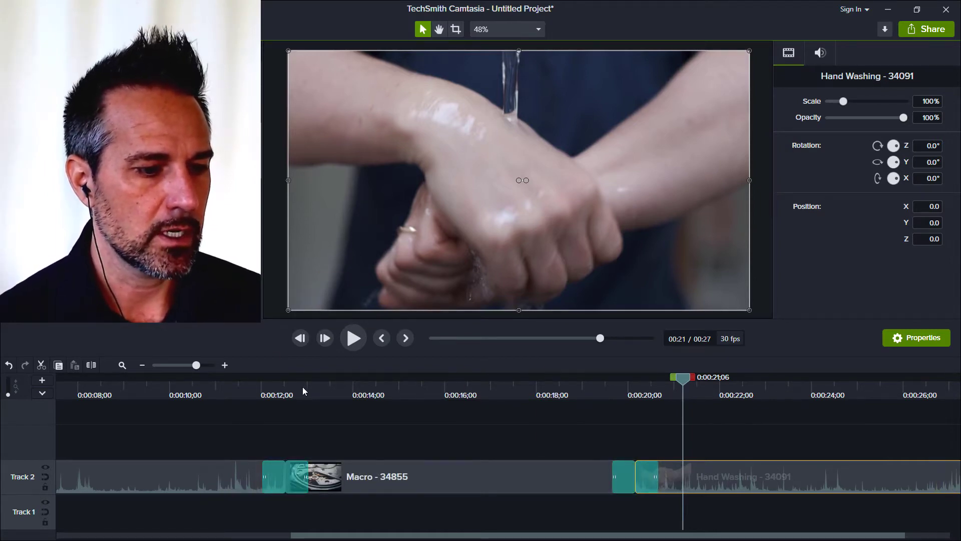
left_click_drag(269, 388, 140, 390)
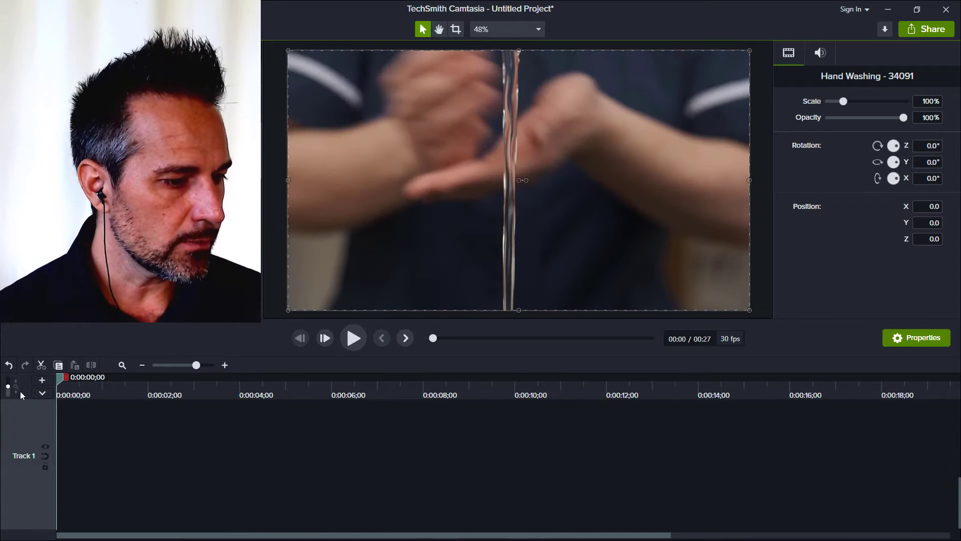
Step: Play from 0:00:02;17 to 0:00:03;28, then show the Hand Washing clip's audio properties (gain 100%)
left_click(172, 390)
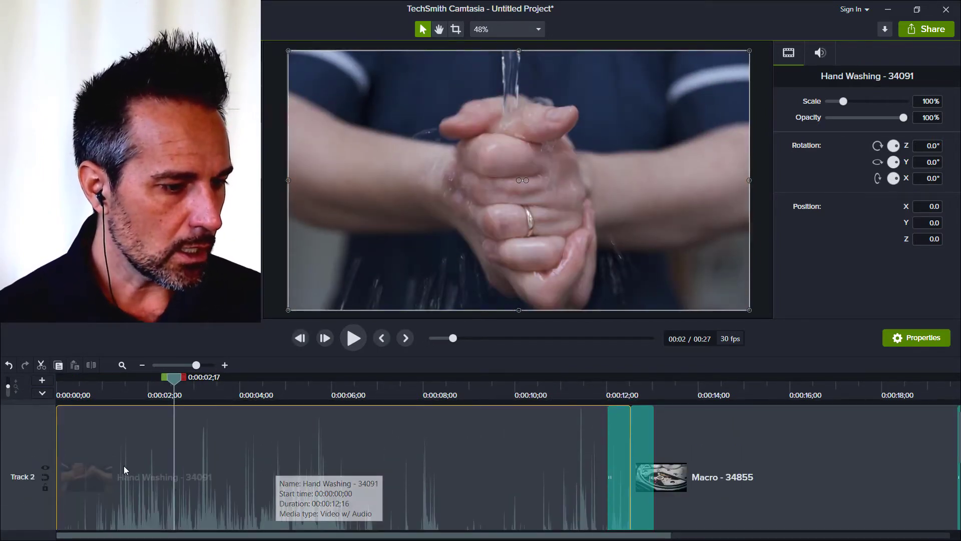
key("space")
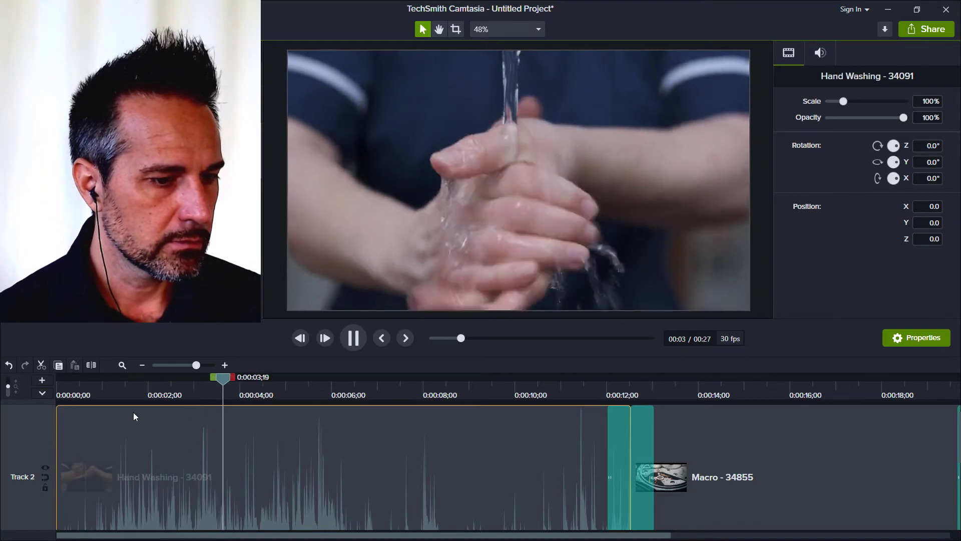
key("space")
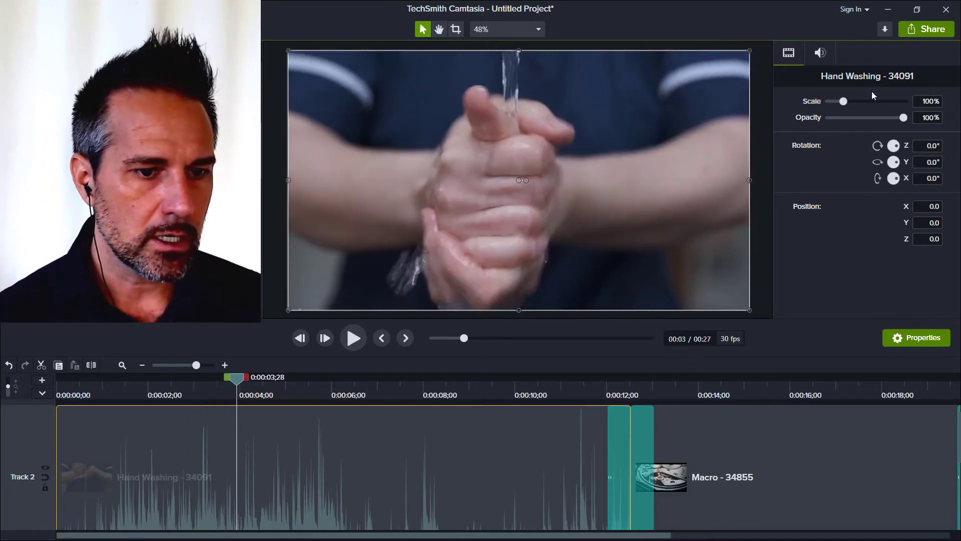
left_click(828, 54)
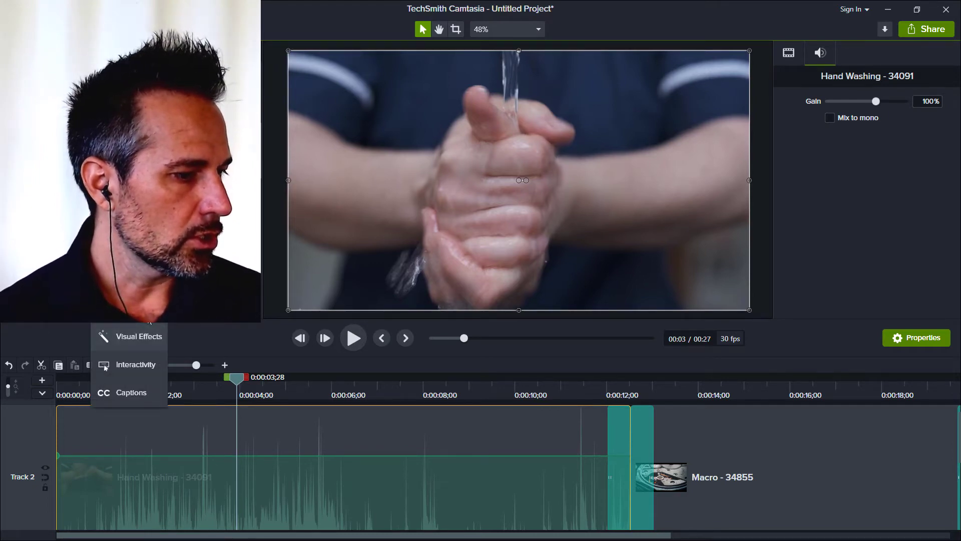
Step: Add the Noise Removal audio effect to the first Hand Washing clip with Sensitivity -2 and Amount 20
left_click(105, 367)
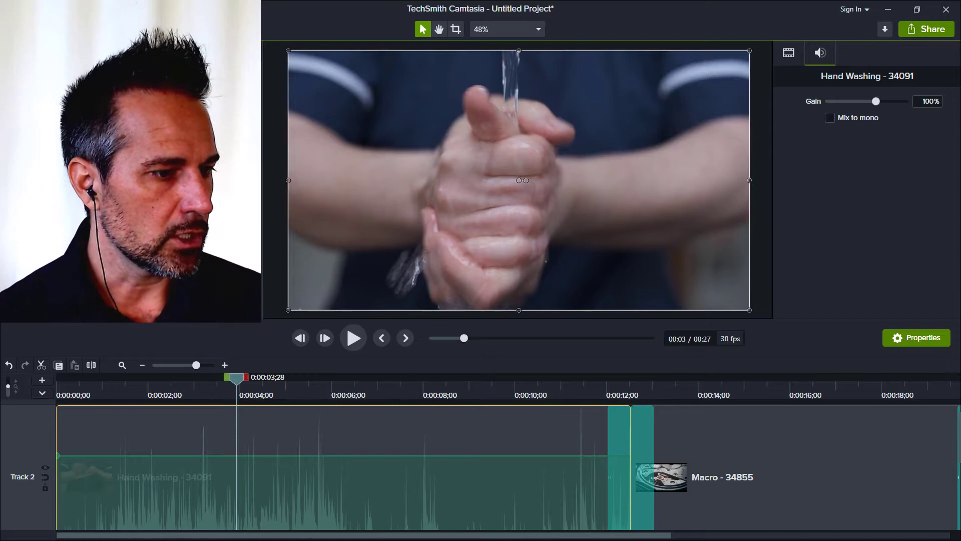
left_click_drag(150, 225, 174, 445)
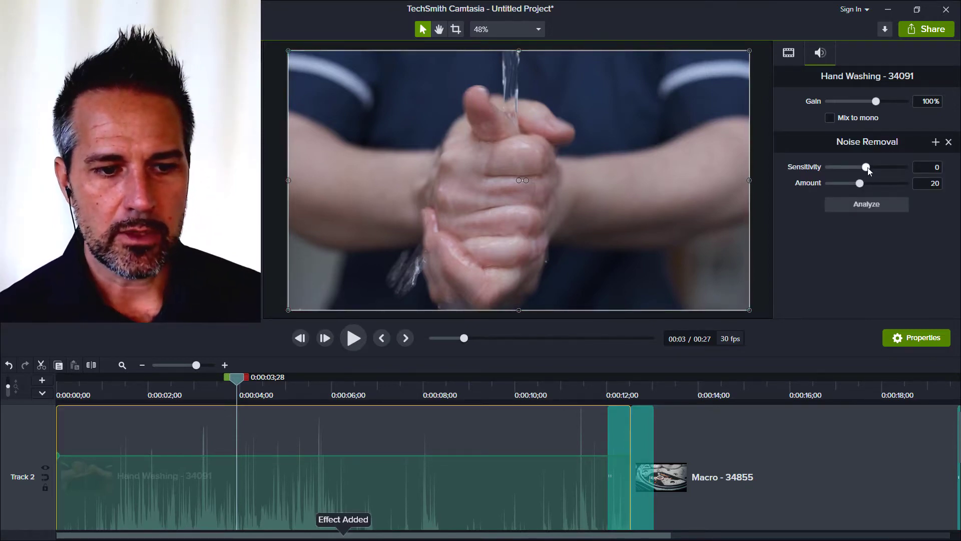
mouse_move(867, 168)
left_mouse_down()
mouse_move(878, 167)
mouse_move(868, 169)
left_mouse_up()
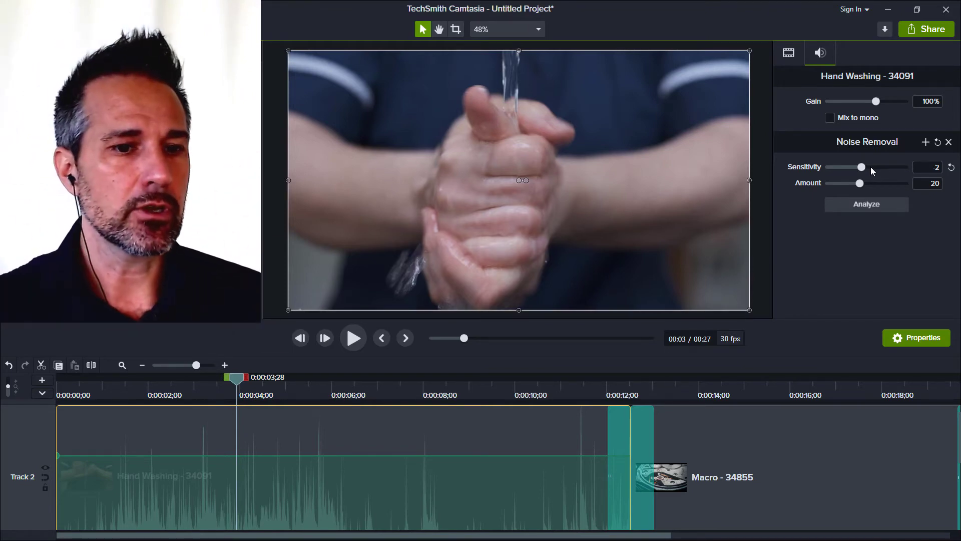
Step: Start a Local File export, close the Production Wizard, and reopen the Share destinations list
left_click(908, 28)
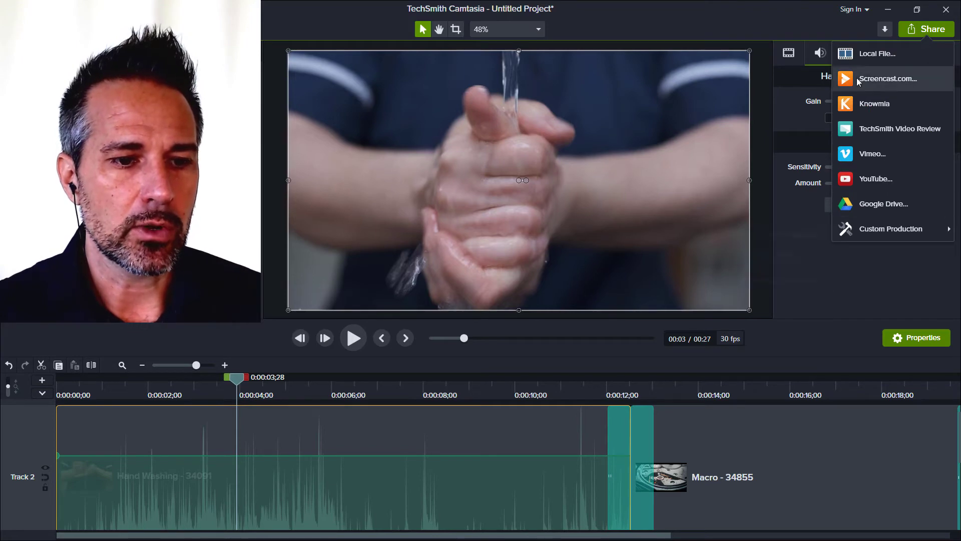
left_click(867, 54)
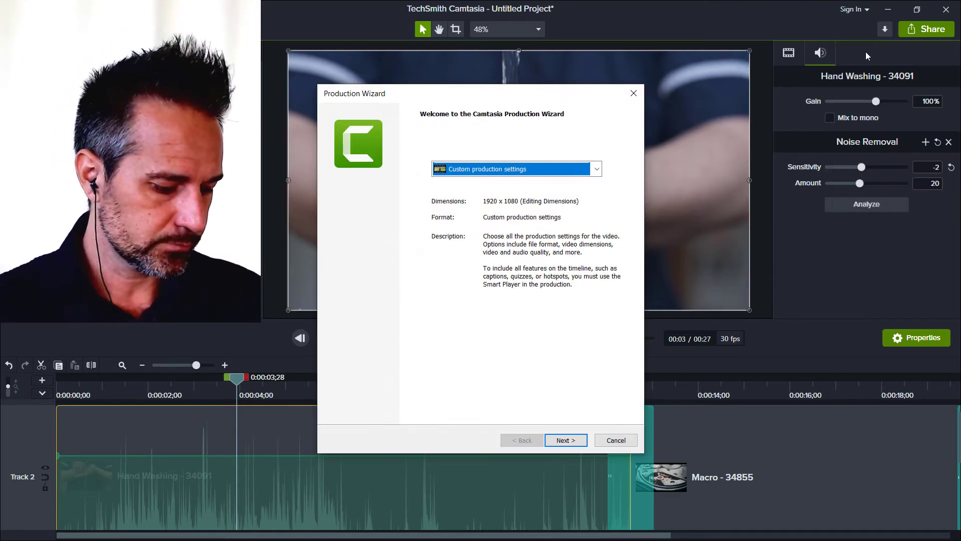
left_click(566, 440)
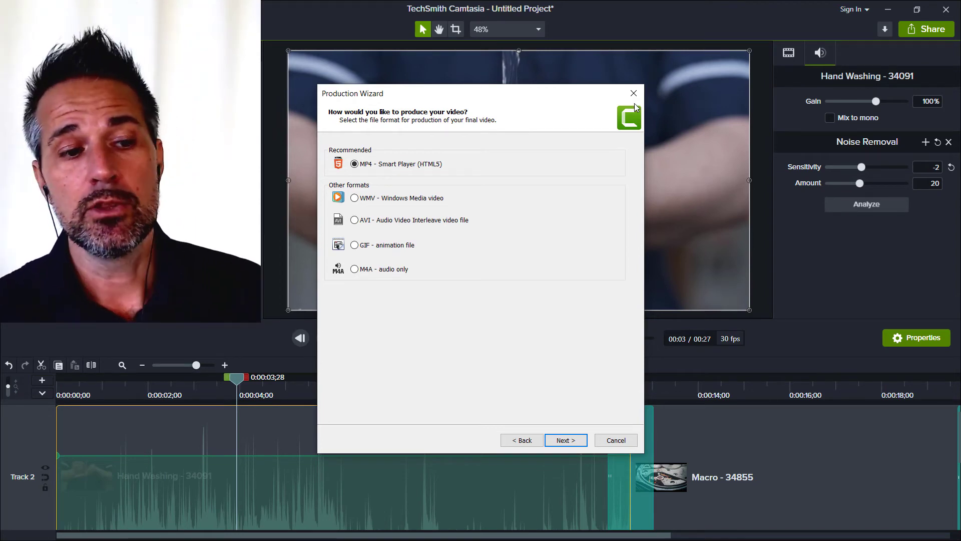
left_click(626, 93)
left_click(924, 30)
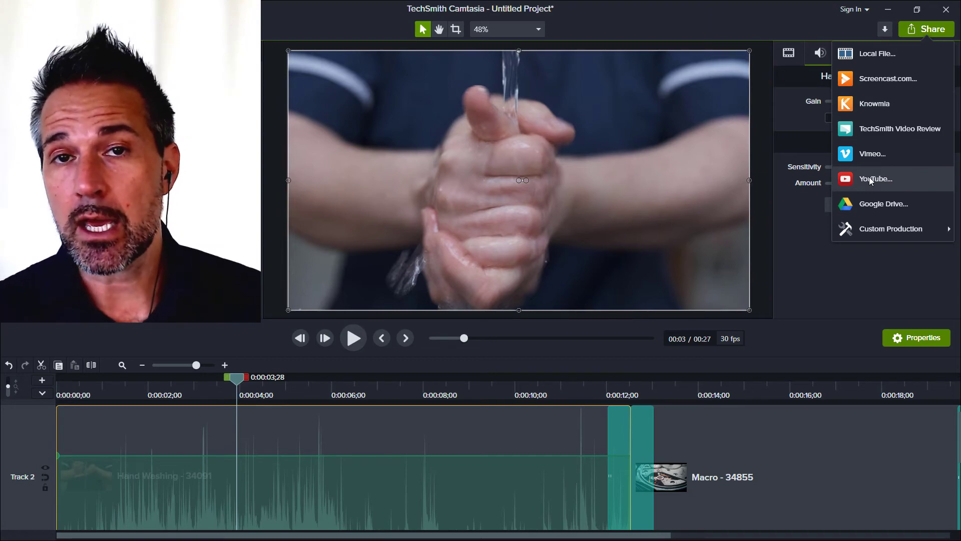
Step: Start a Local File export as MP4 - Smart Player and view its video settings (30 fps, Quality 60%)
left_click(925, 33)
left_click(925, 33)
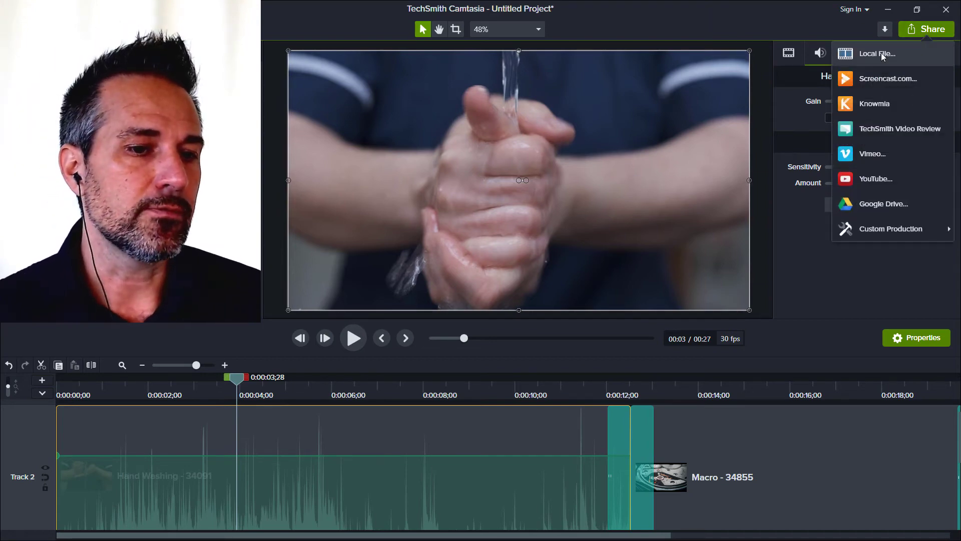
left_click(881, 54)
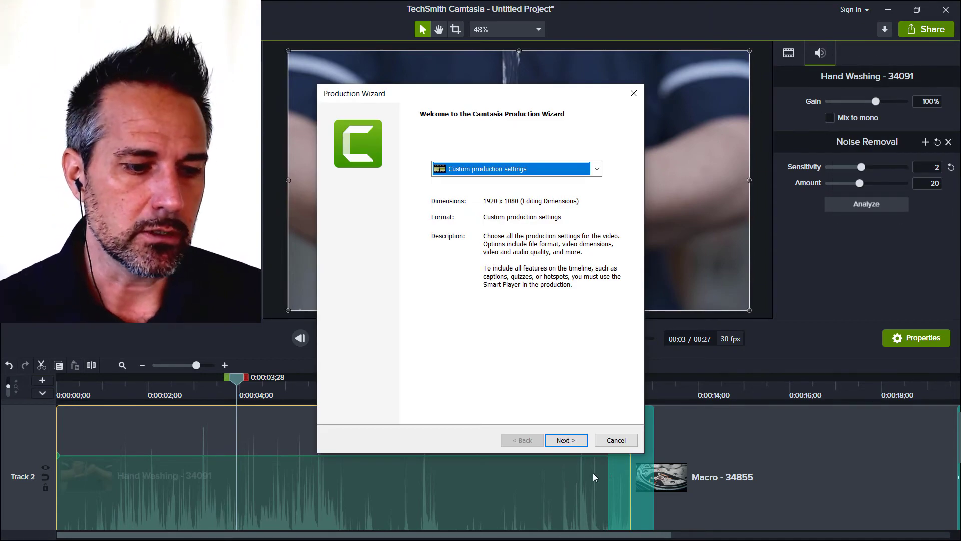
left_click(570, 441)
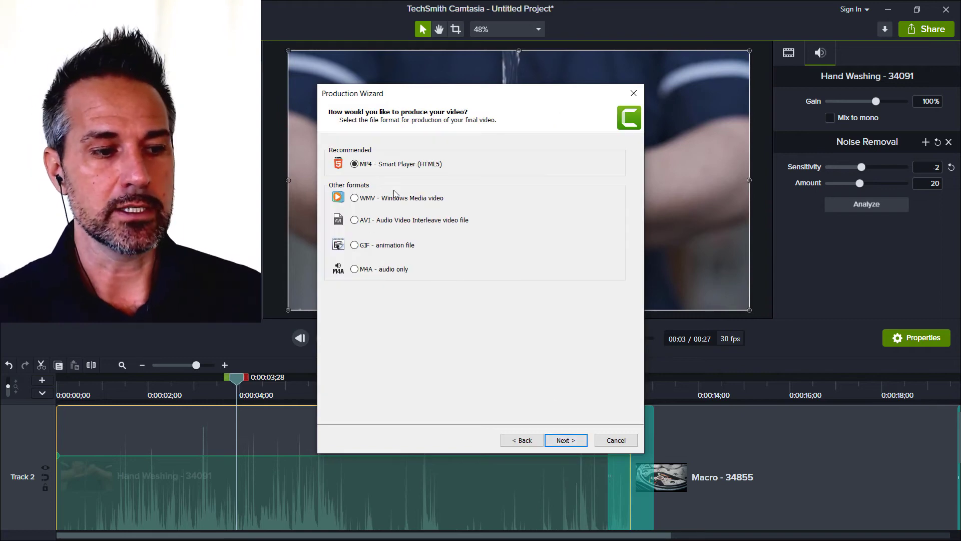
left_click(568, 442)
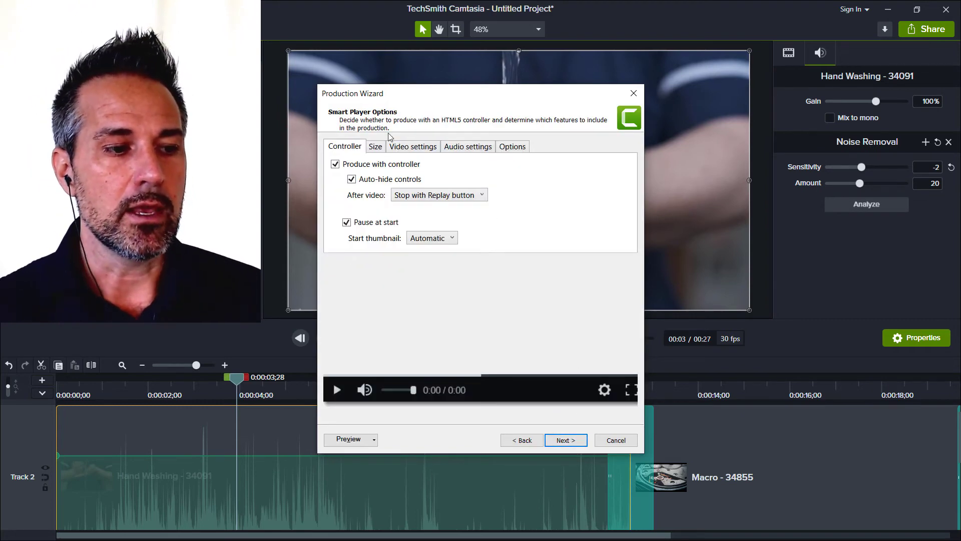
left_click(376, 147)
left_click(437, 147)
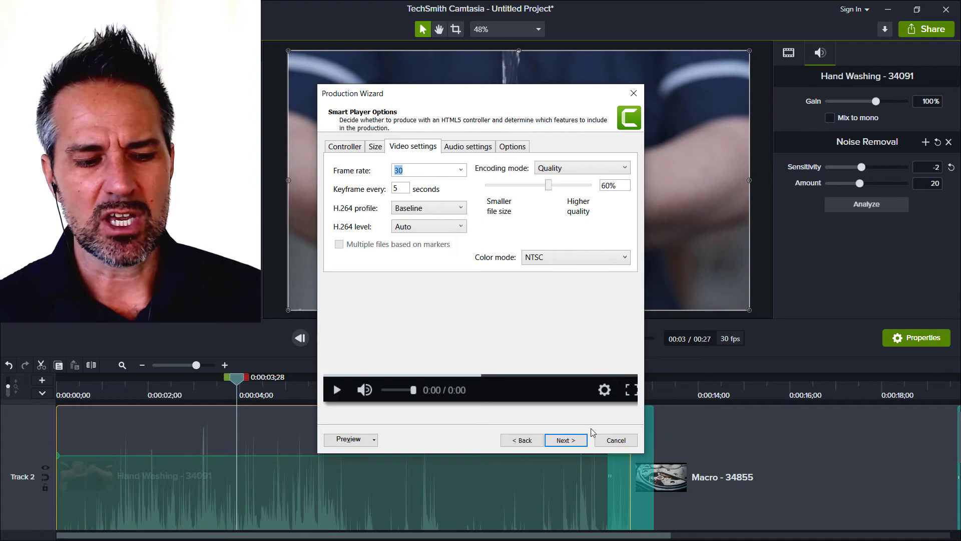